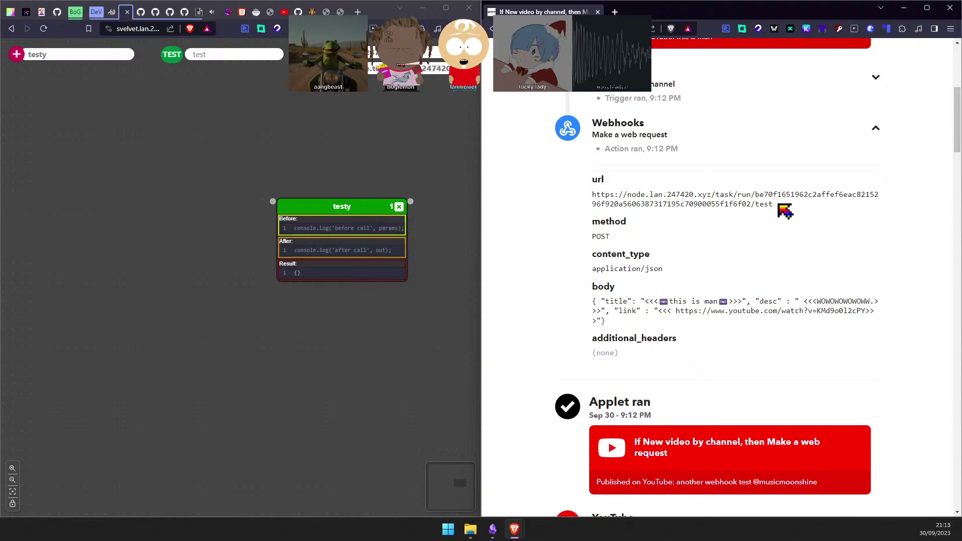
Collapse the Webhooks run entry with its URL details and go back to the applet page.
mouse_move(778, 204)
mouse_down()
mouse_move(593, 196)
mouse_move(591, 181)
mouse_up()
click(654, 201)
scroll(762, 189, up, 3)
click(874, 279)
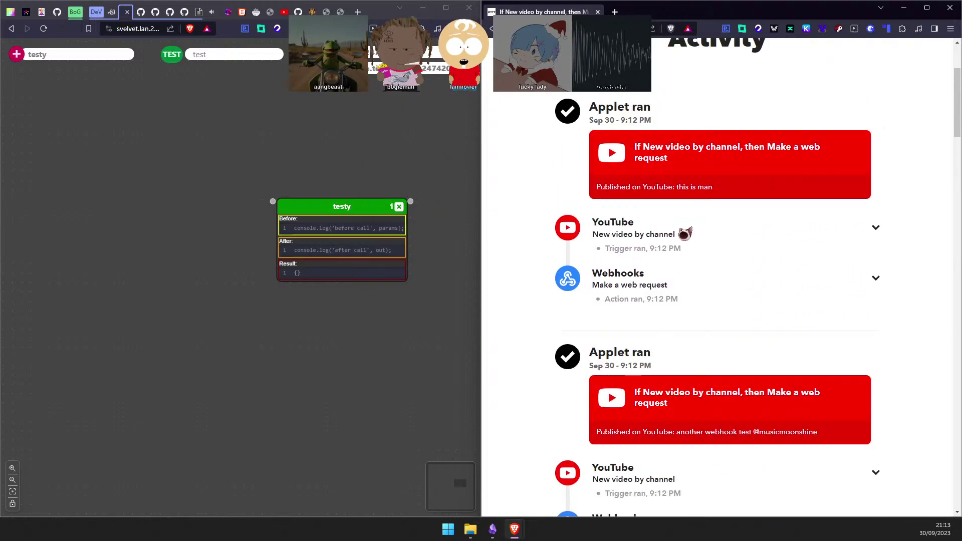
scroll(652, 279, up, 2)
key(alt+Left)
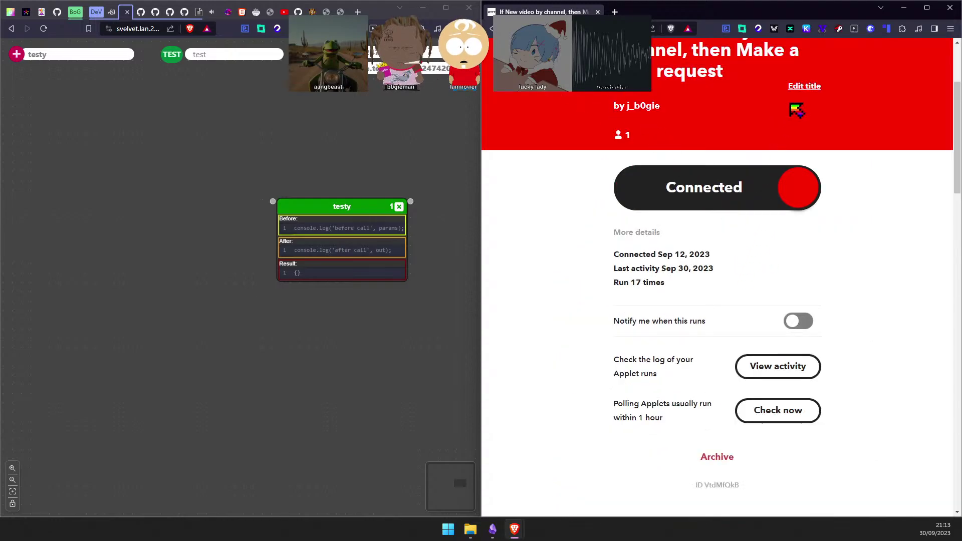
Open the applet's settings and start editing the web request action's URL.
scroll(801, 279, up, 3)
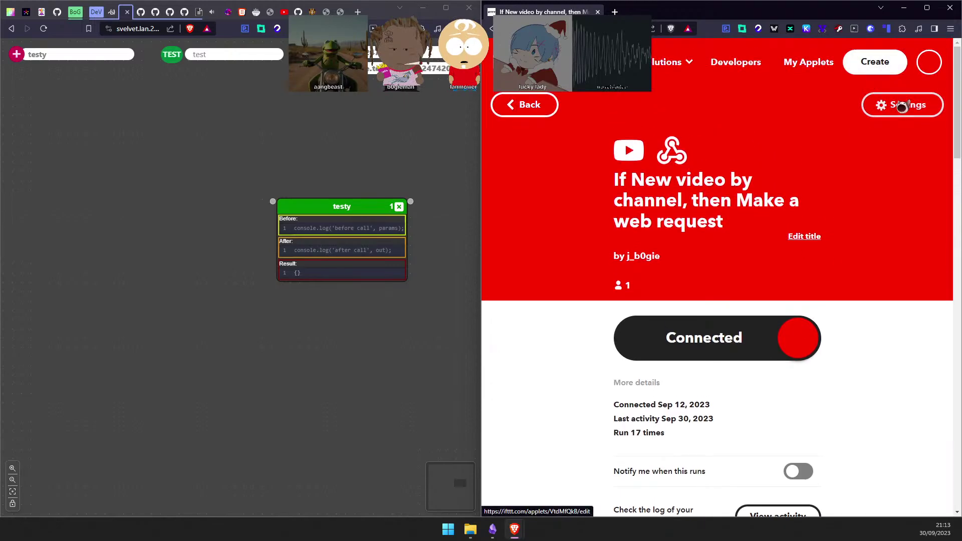
click(901, 106)
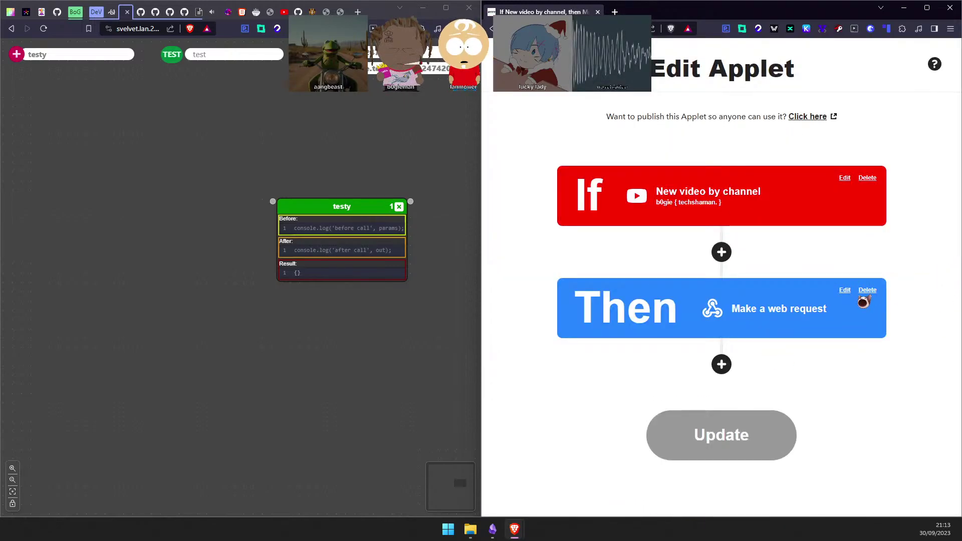
click(851, 293)
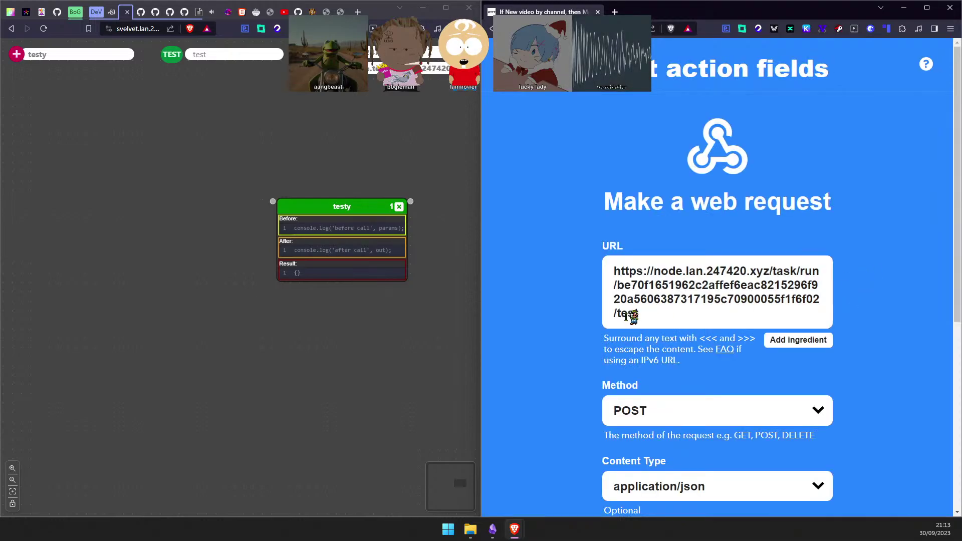
click(654, 311)
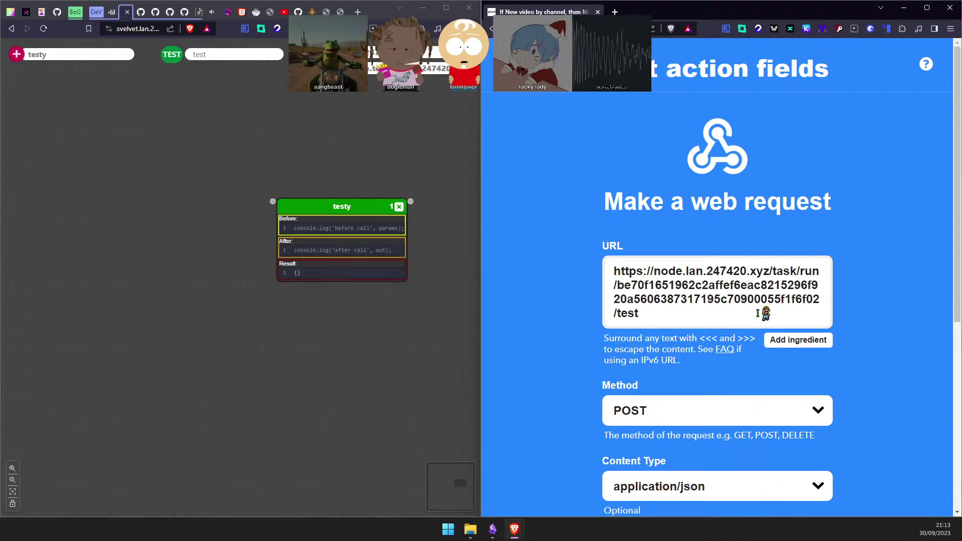
Replace the URL host node.lan.247420.xyz with hype.techshaman.247420.xyz and update the action.
click(373, 68)
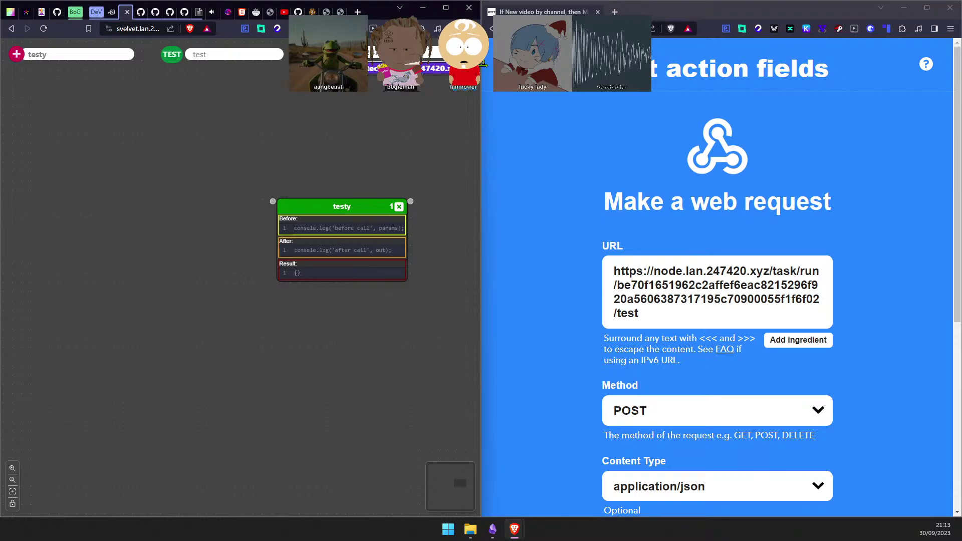
drag(657, 272, 774, 271)
text(hype.techshaman.247420.xyz)
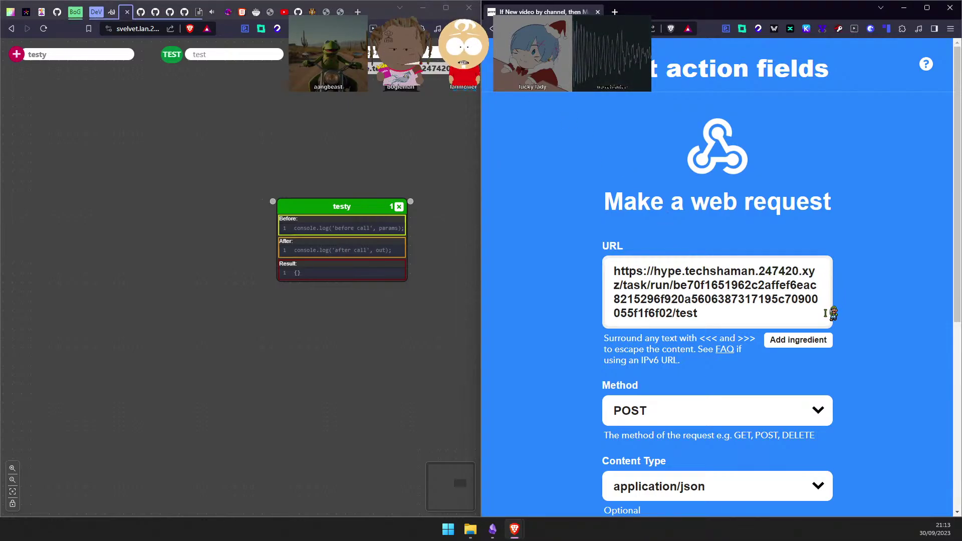
scroll(761, 307, down, 1)
scroll(863, 313, down, 2)
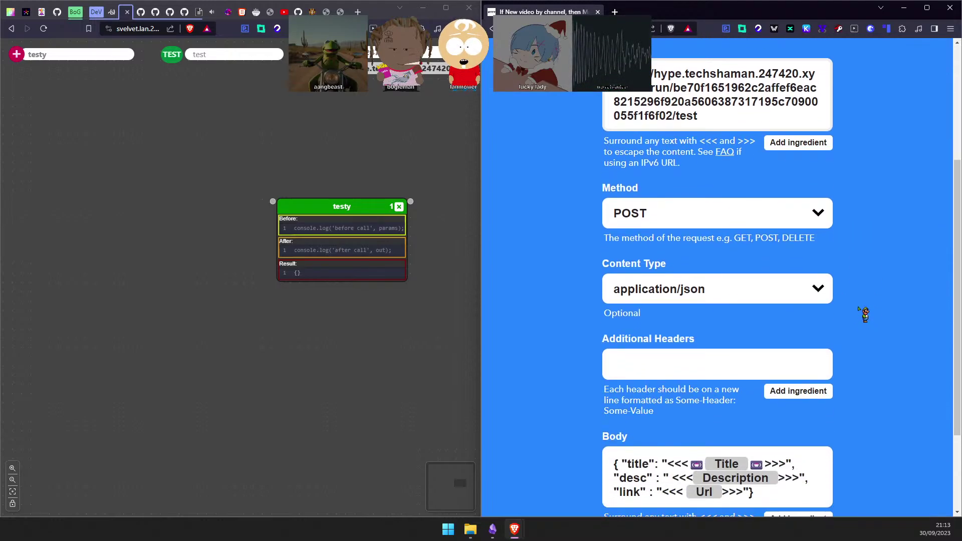
scroll(859, 321, down, 2)
click(749, 484)
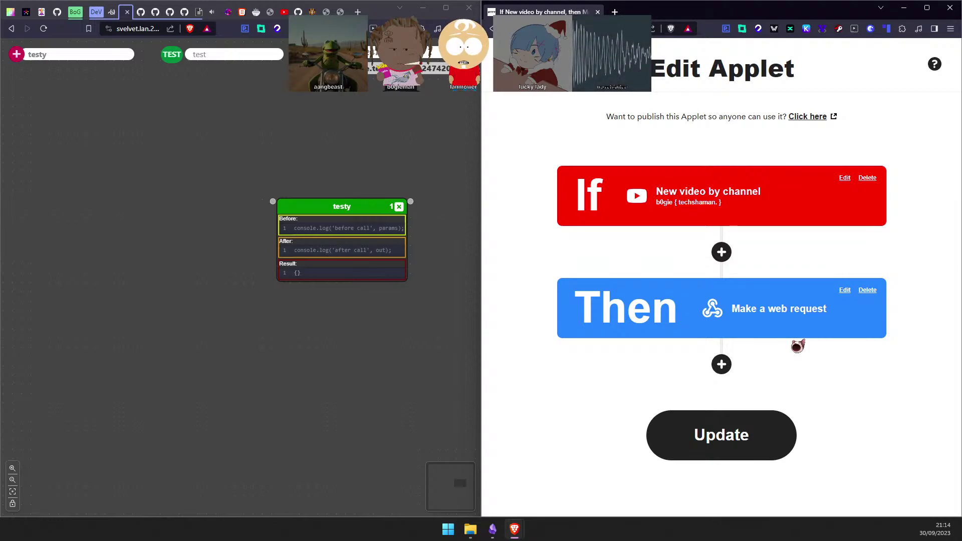
Save the edited applet and scroll its overview to the 20 runs and Check now row.
click(758, 414)
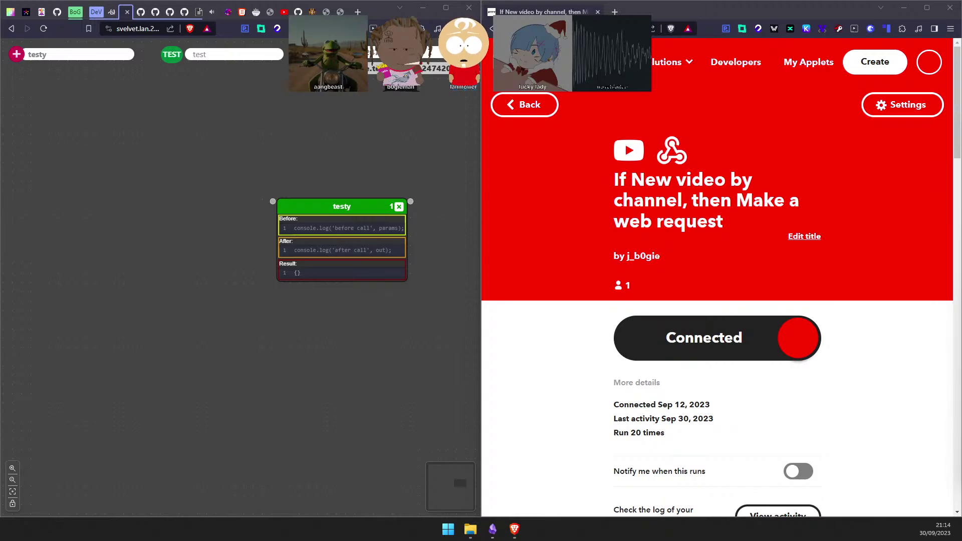
scroll(734, 218, down, 1)
scroll(735, 218, down, 2)
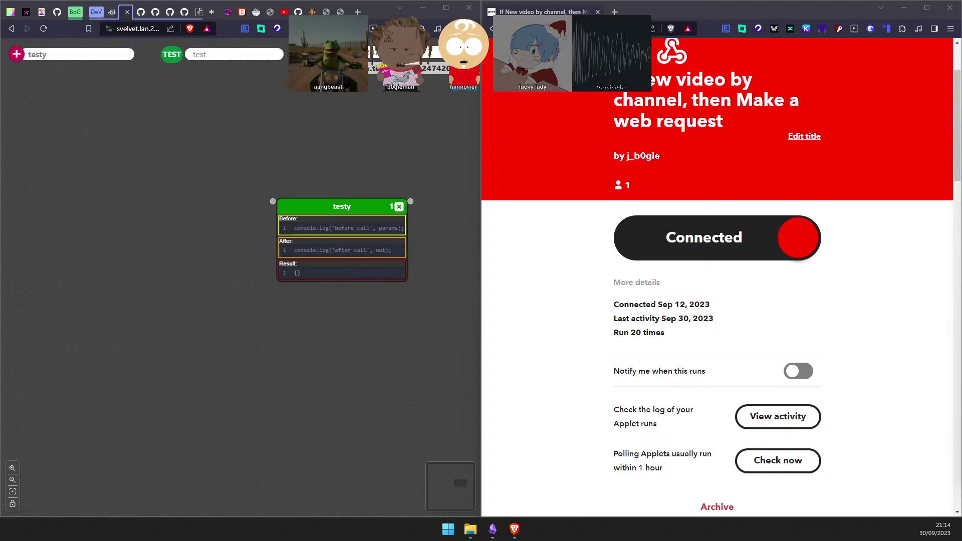
scroll(150, 266, up, 1)
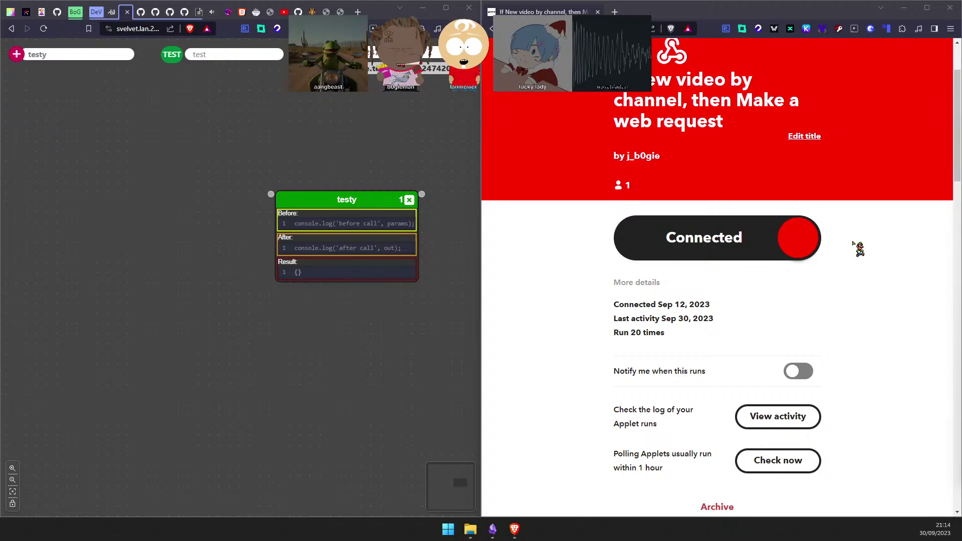
Zoom into the Svelvet canvas and pan so the testy node sits further left.
scroll(209, 215, up, 2)
drag(208, 215, 147, 201)
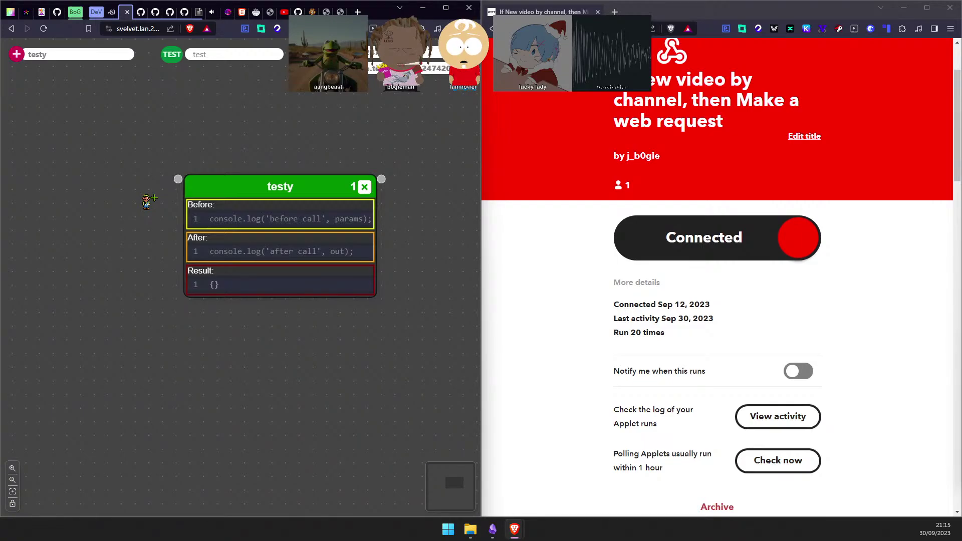
scroll(840, 384, down, 3)
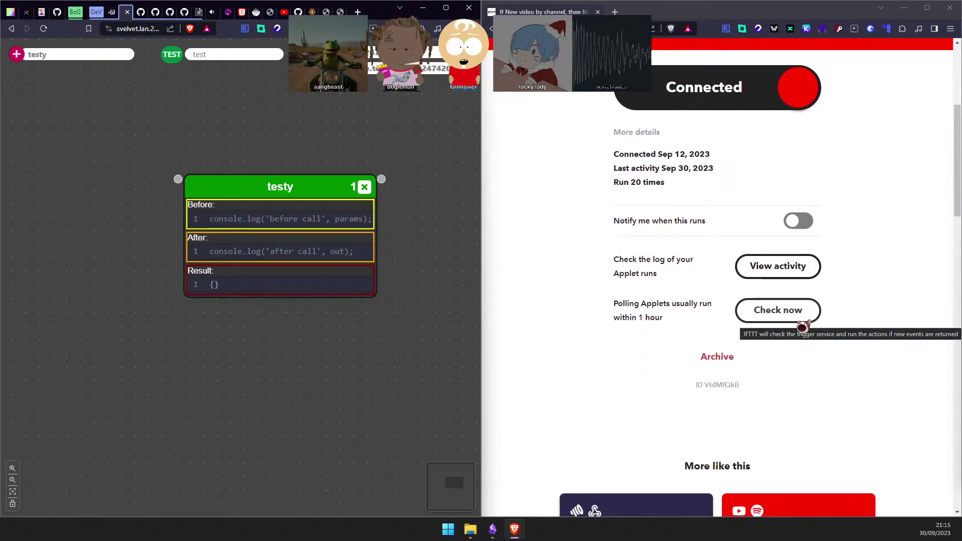
Run an immediate check for new videos and open the applet from its activity entry.
click(797, 321)
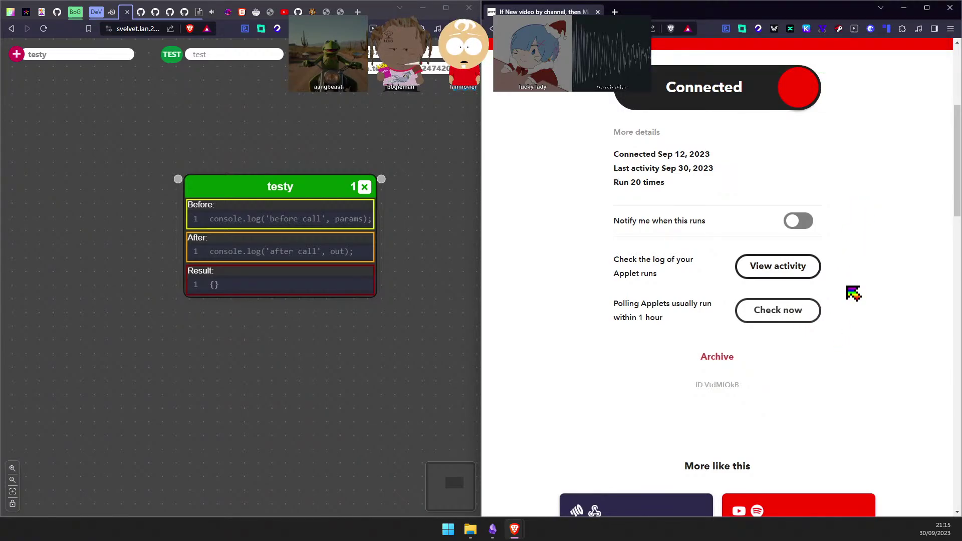
scroll(852, 299, up, 1)
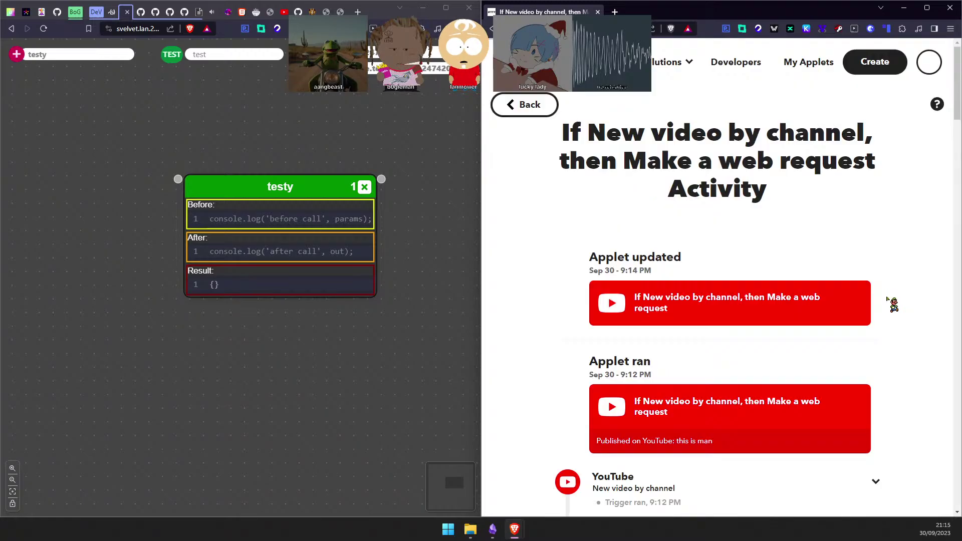
scroll(844, 253, down, 2)
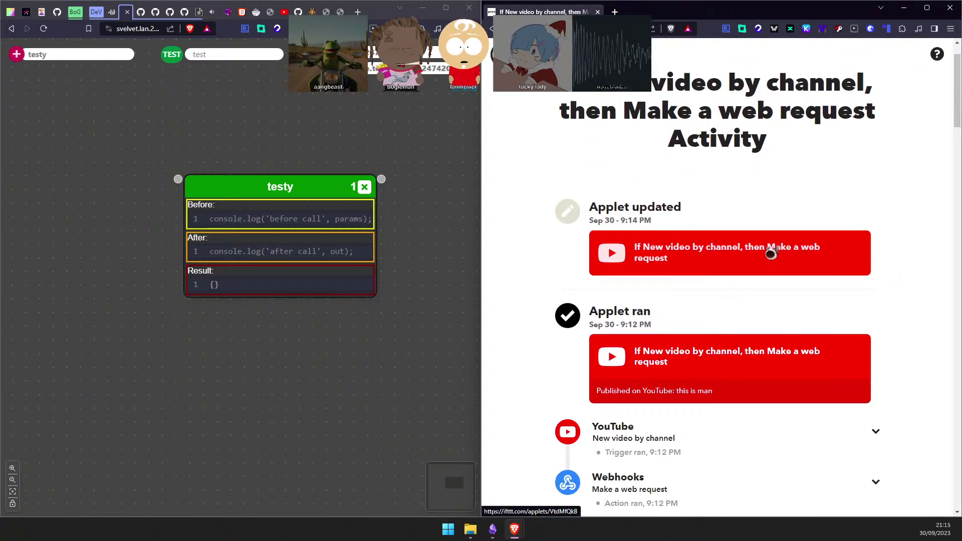
click(735, 277)
Turn on 'Notify me when this runs', check again, and open the activity log.
scroll(769, 300, down, 3)
scroll(772, 319, down, 1)
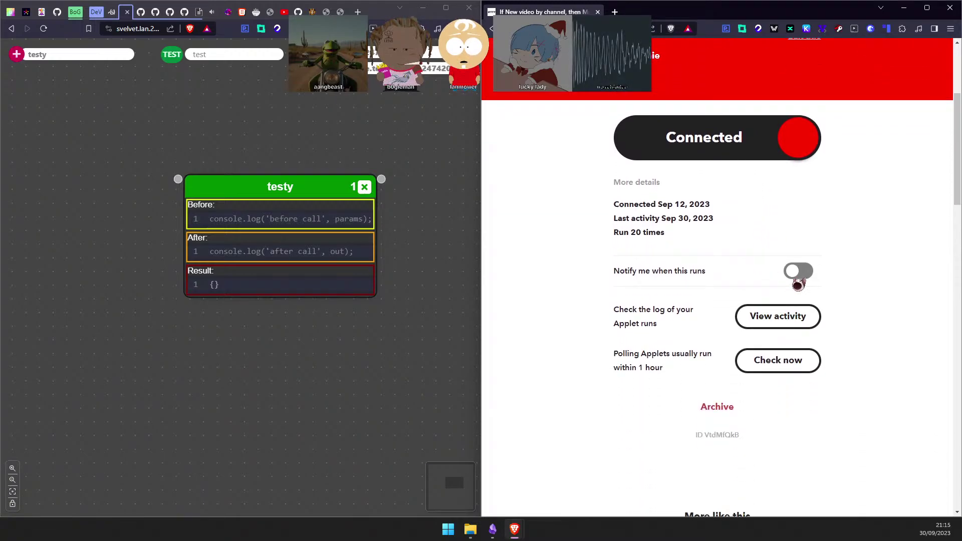
click(798, 273)
scroll(745, 272, up, 4)
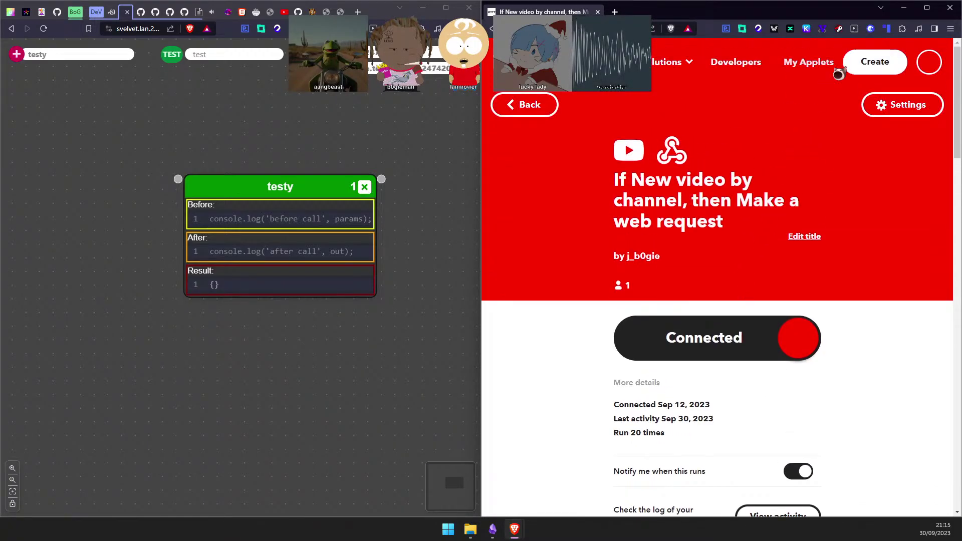
scroll(801, 150, down, 5)
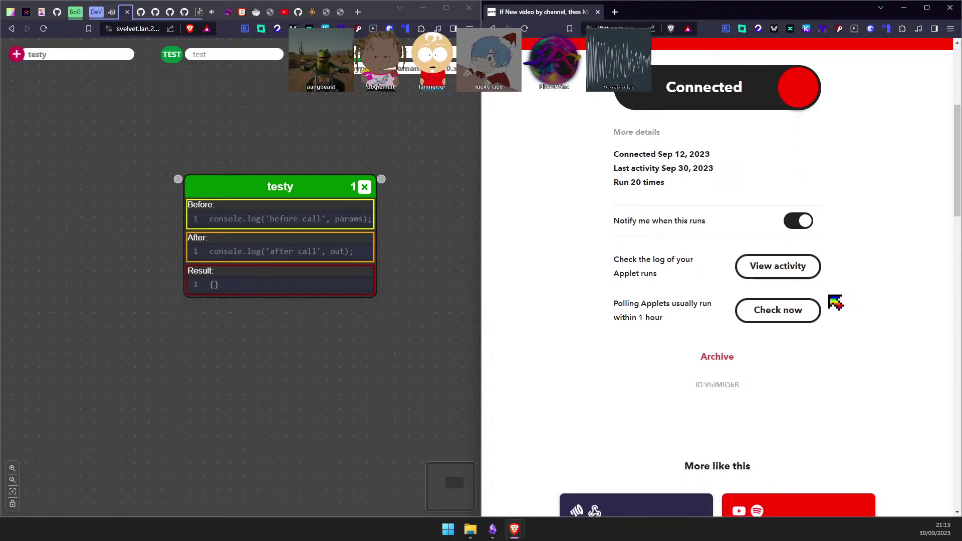
click(817, 308)
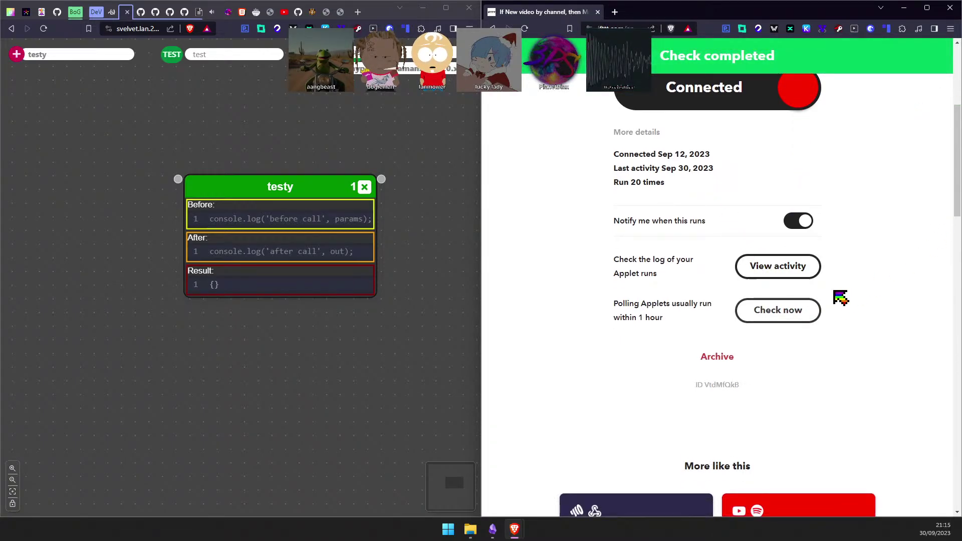
click(781, 266)
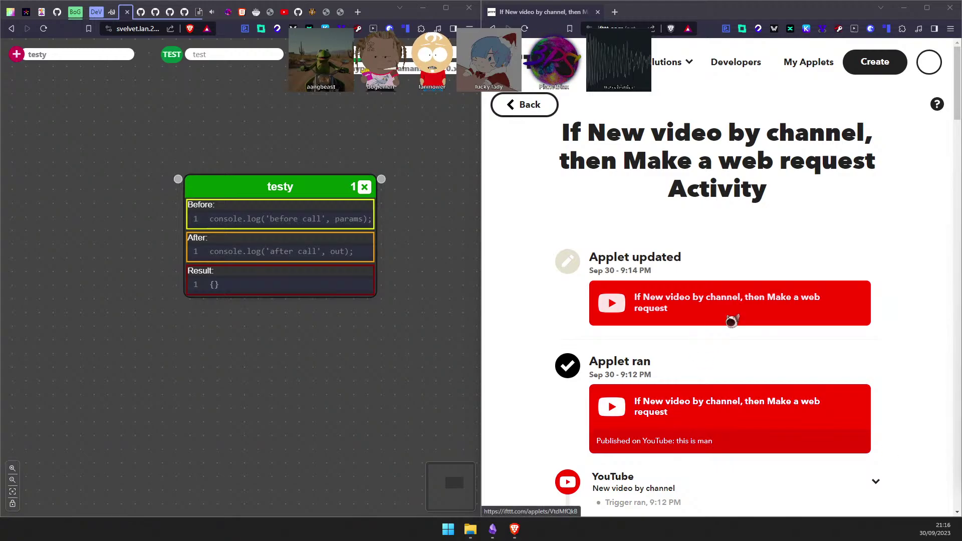
Scroll through the activity log and return to the applet page.
scroll(668, 260, down, 1)
scroll(668, 261, down, 1)
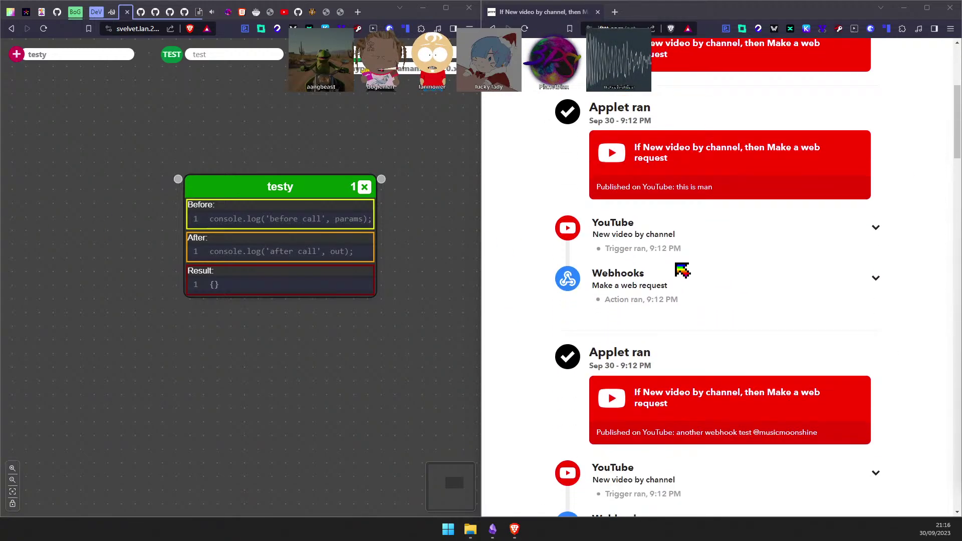
scroll(682, 270, up, 10)
click(525, 103)
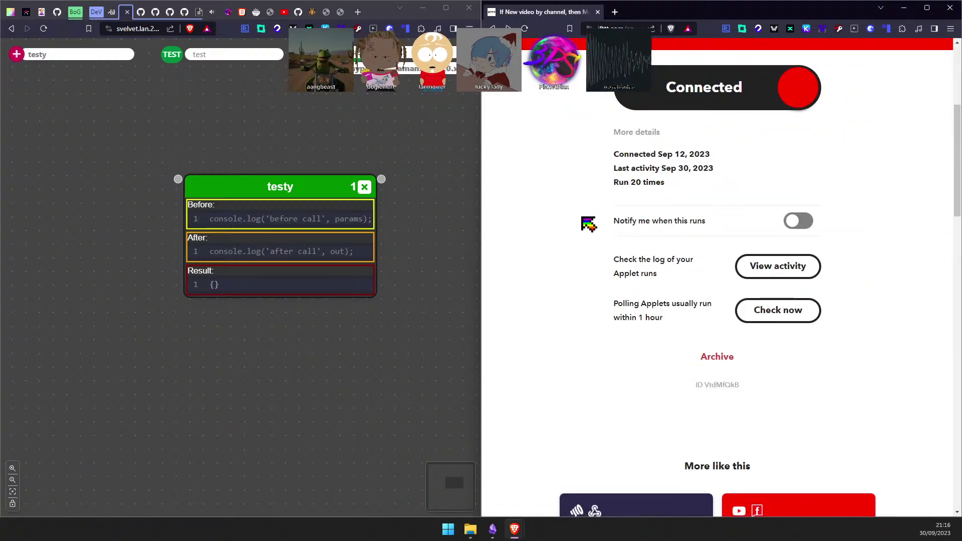
Run another immediate check, then open and leave the activity log twice.
click(845, 308)
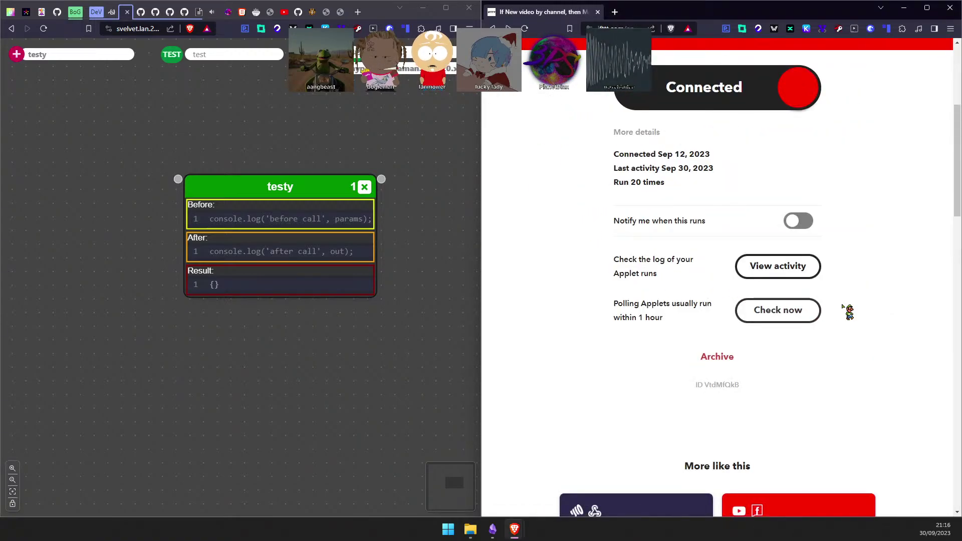
click(793, 277)
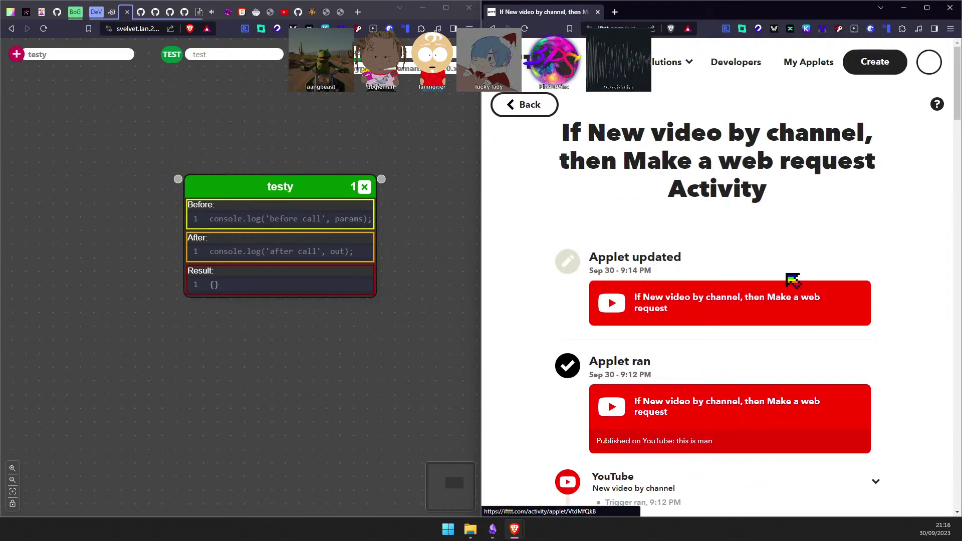
click(548, 103)
click(777, 266)
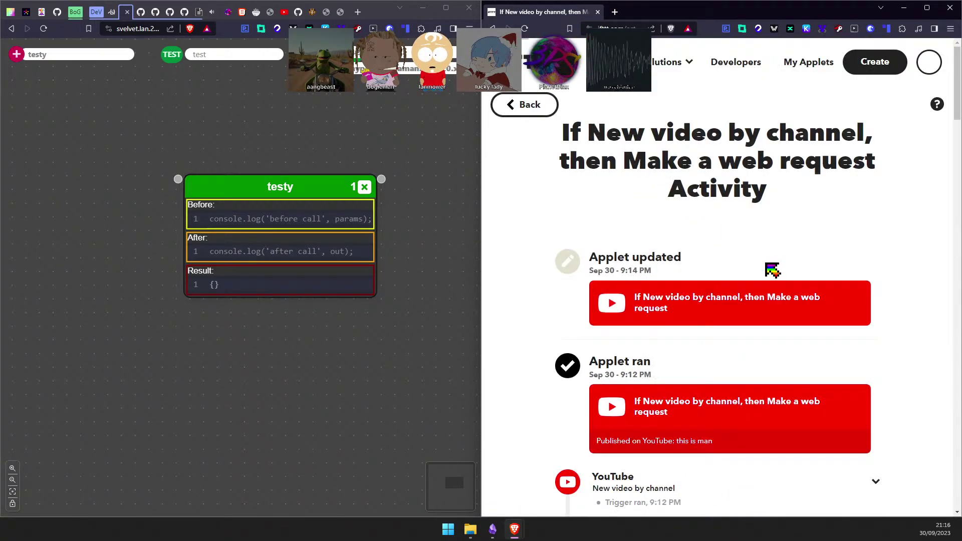
key(alt+Left)
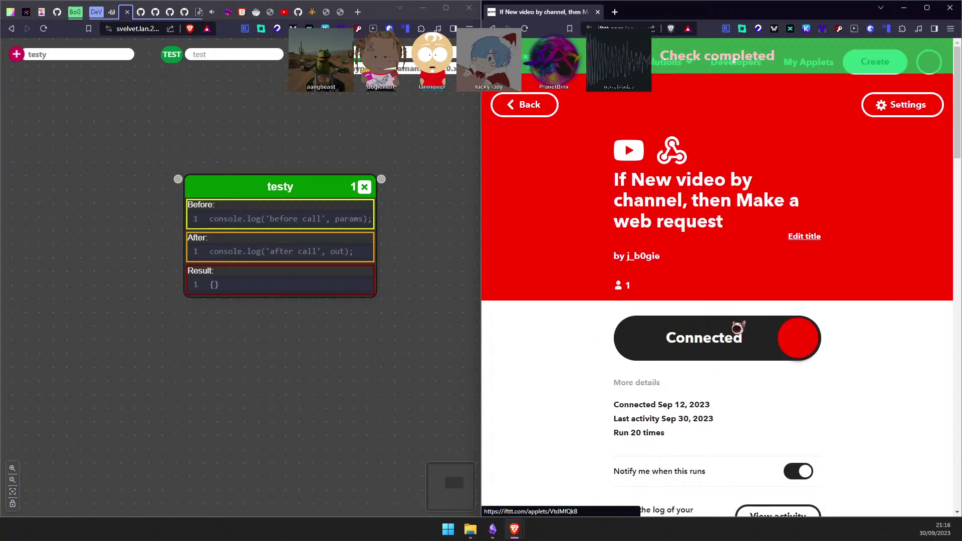
Reopen the activity log, review its entries, and return to the applet's page.
click(782, 271)
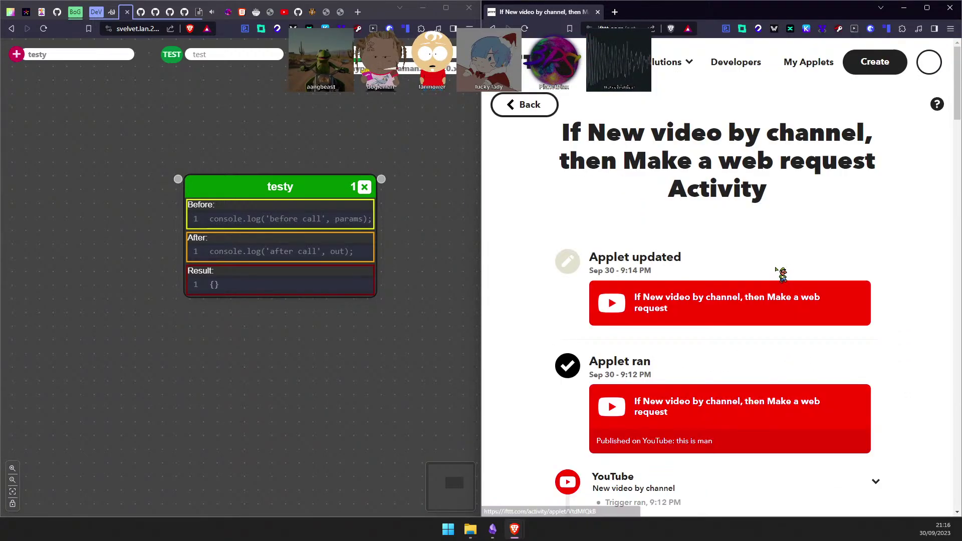
scroll(737, 293, down, 3)
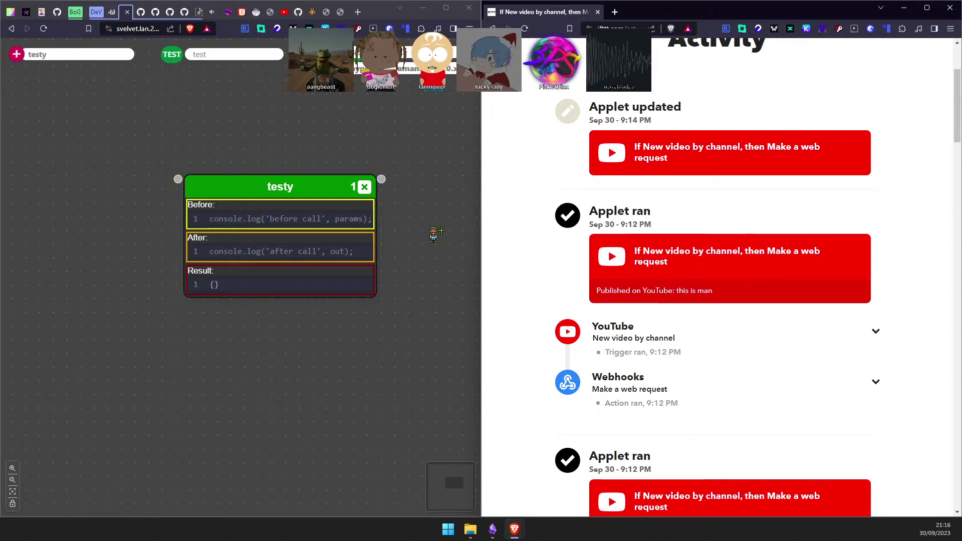
scroll(887, 253, up, 3)
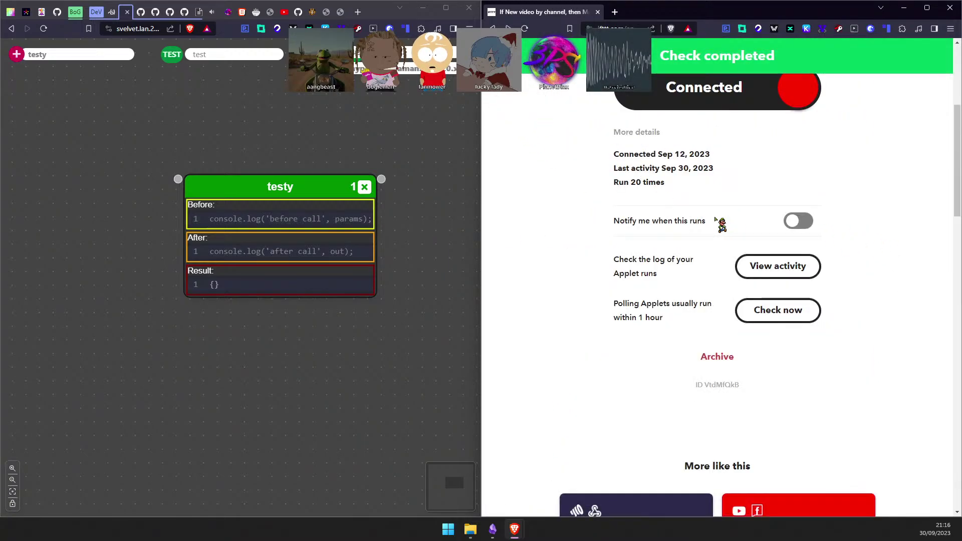
click(761, 267)
scroll(702, 270, down, 2)
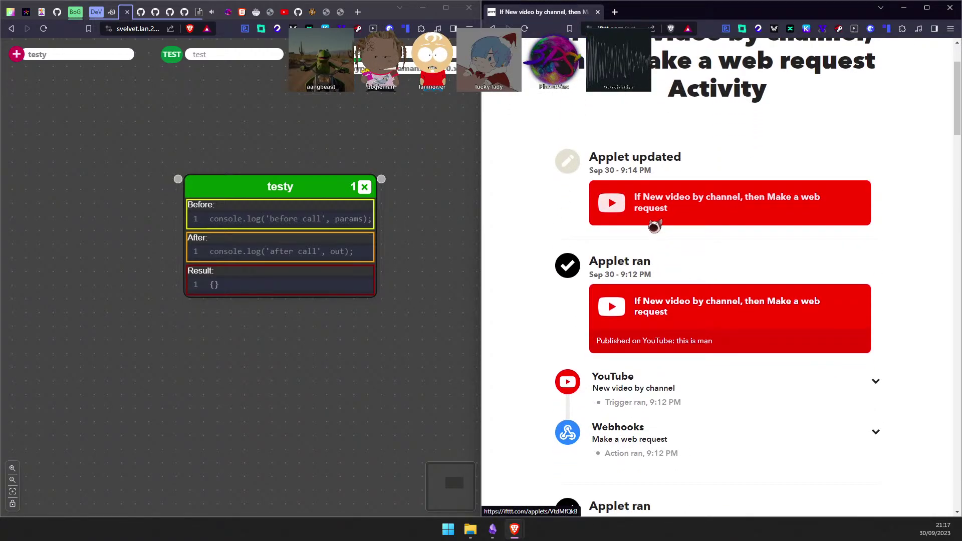
scroll(576, 157, up, 3)
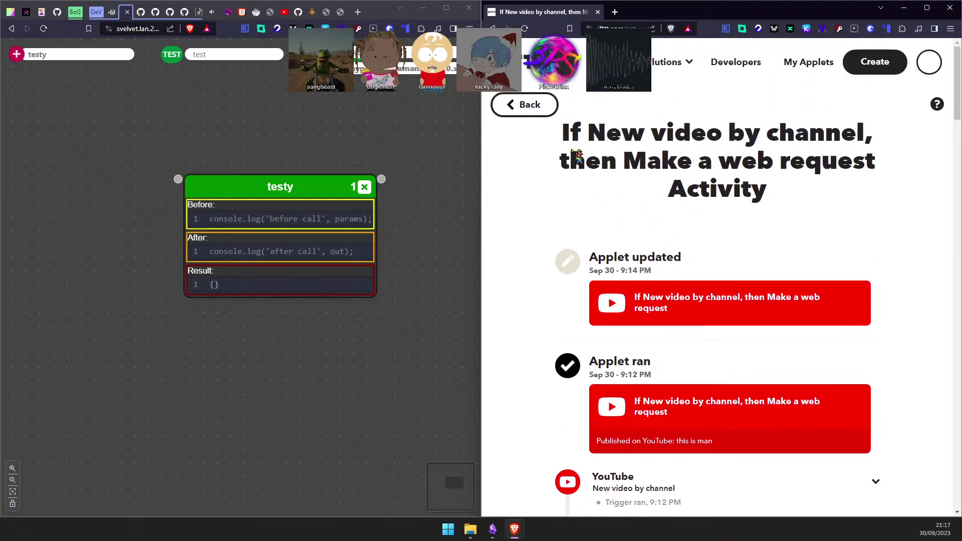
click(529, 105)
Scroll the applet page and open its activity log once more.
scroll(703, 195, down, 3)
scroll(870, 249, down, 3)
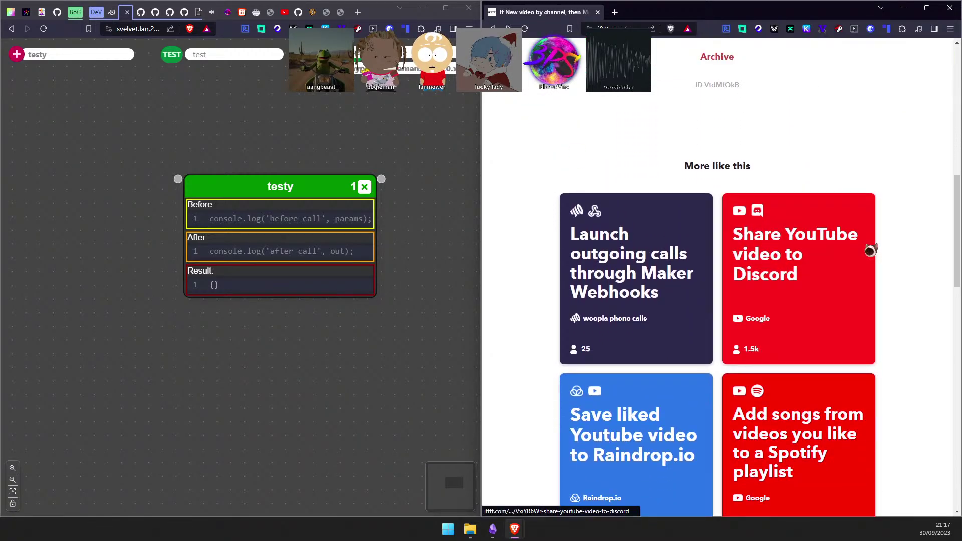
scroll(851, 240, up, 4)
click(796, 219)
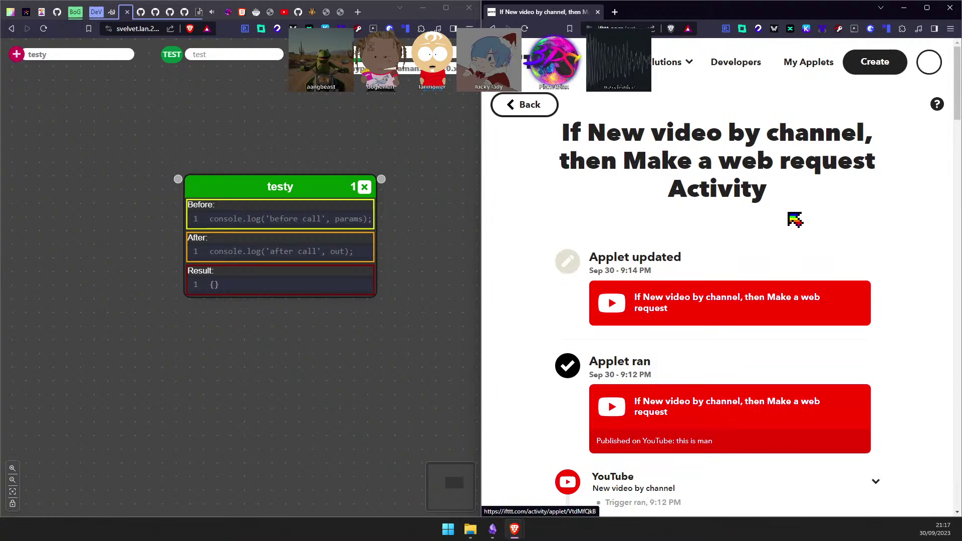
Return to the applet's main page and reopen its run activity.
click(699, 318)
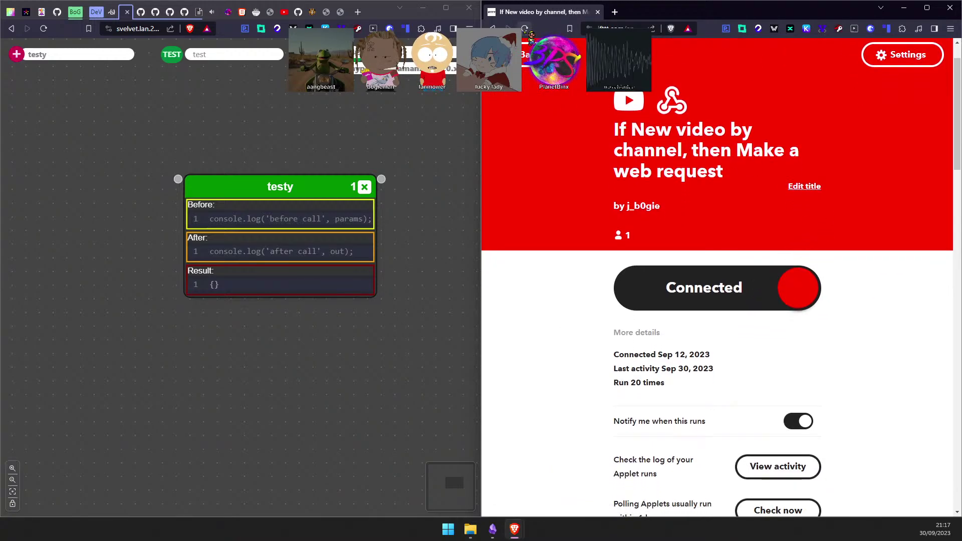
scroll(781, 230, down, 1)
scroll(781, 230, down, 3)
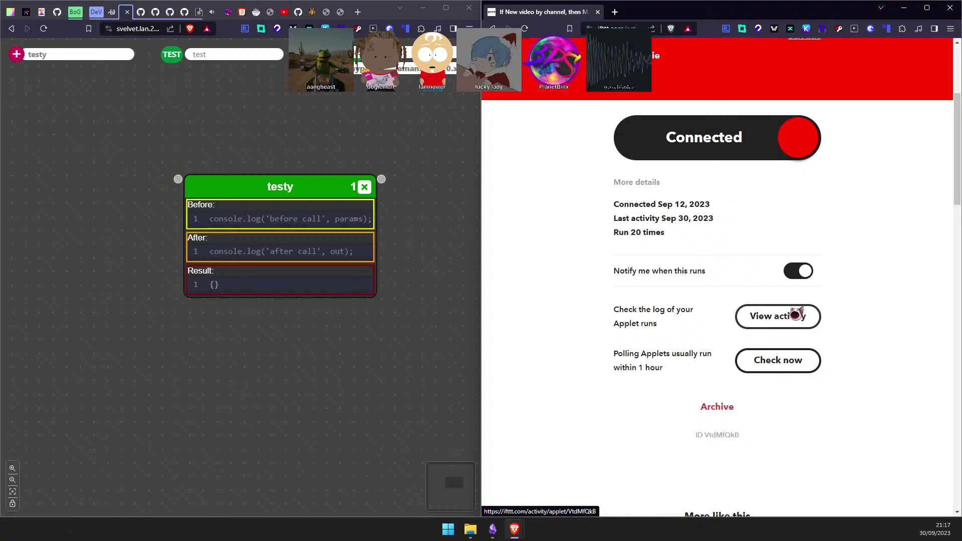
click(794, 314)
Expand and collapse the latest run's YouTube trigger details, then return to the applet.
scroll(722, 317, down, 1)
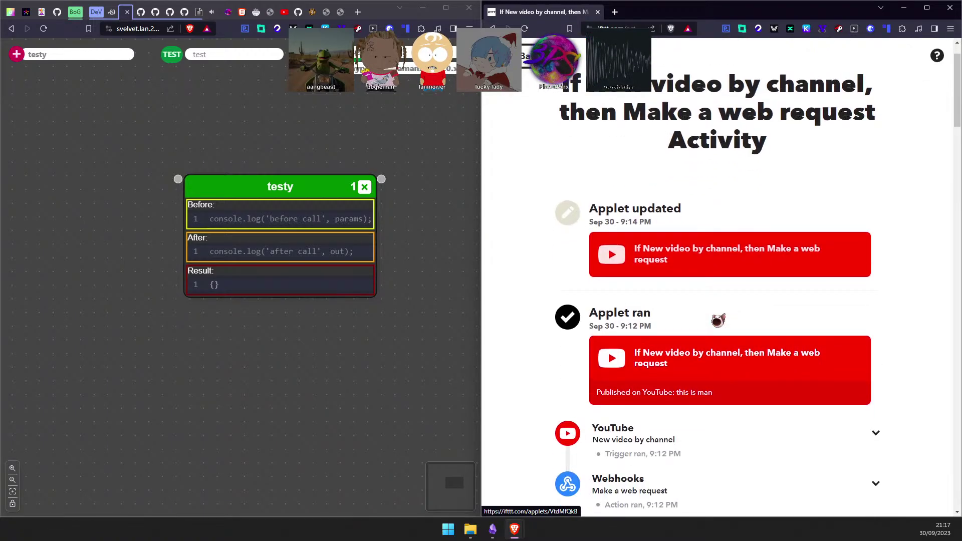
scroll(873, 410, down, 2)
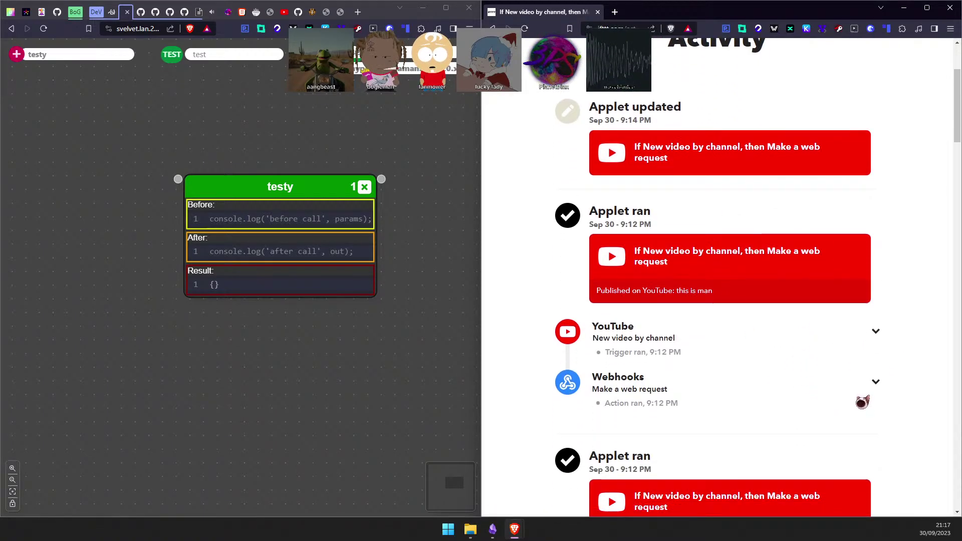
click(876, 331)
click(876, 332)
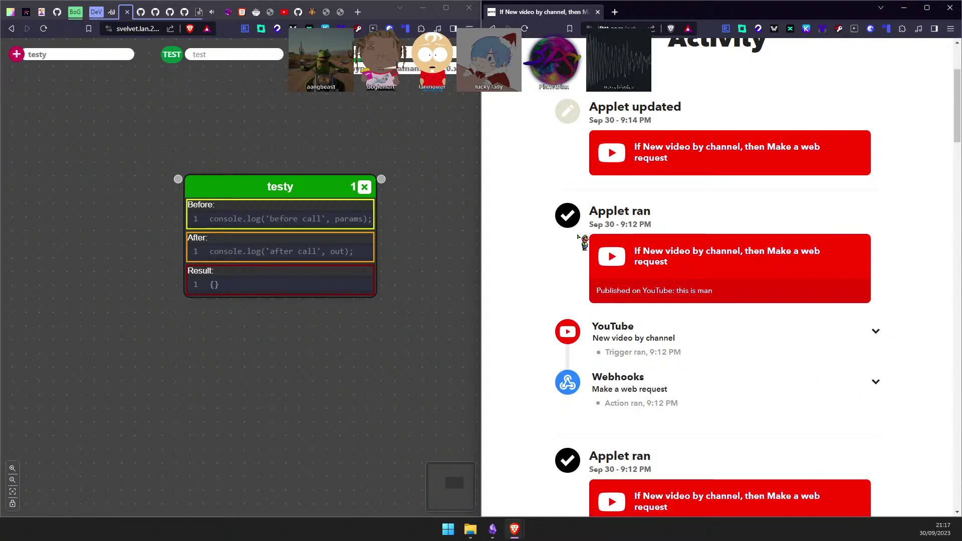
click(637, 165)
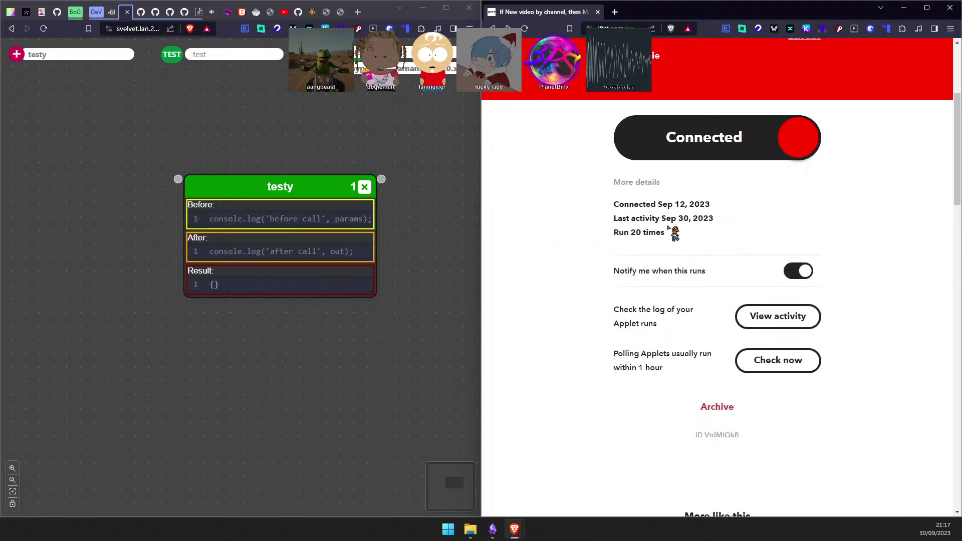
Check the applet for new videos and review the activity log before going back.
scroll(797, 321, down, 5)
scroll(801, 271, up, 3)
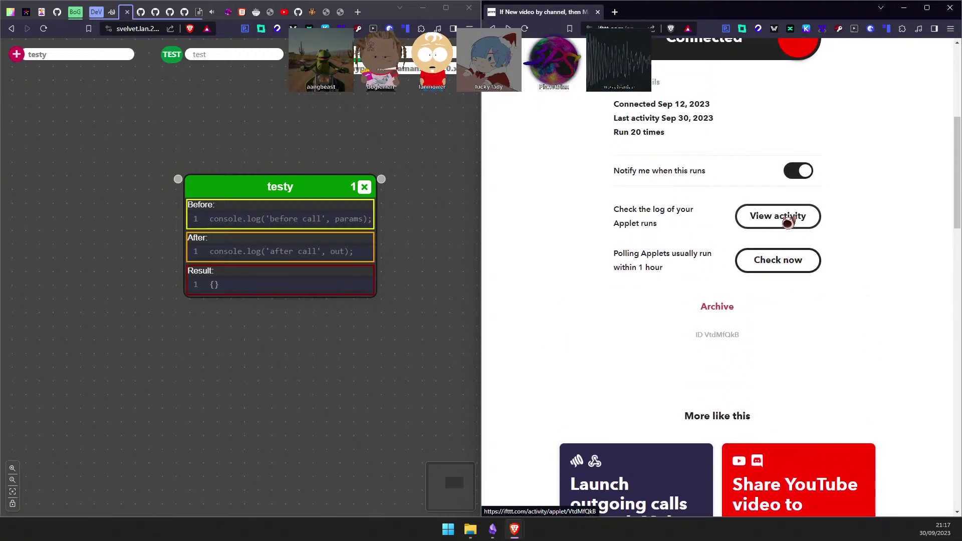
click(783, 268)
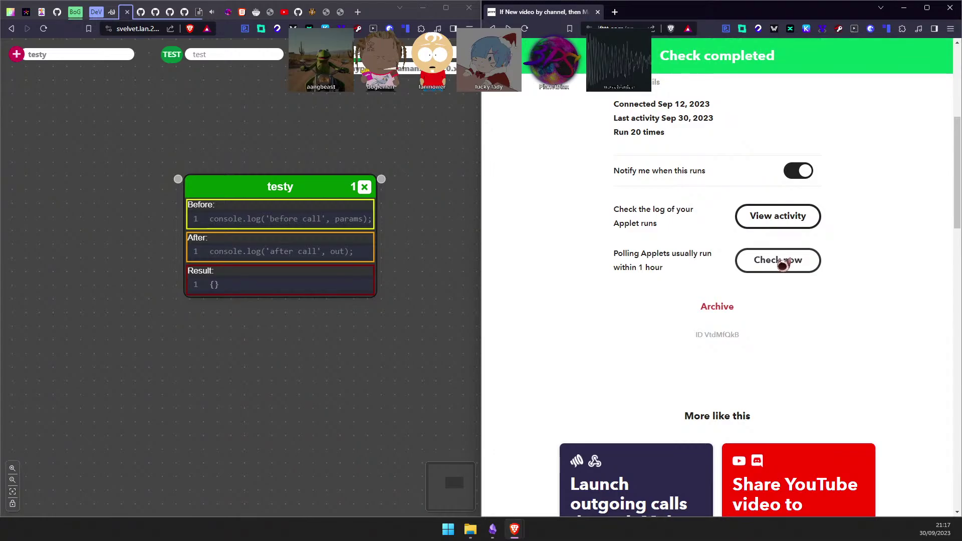
click(775, 218)
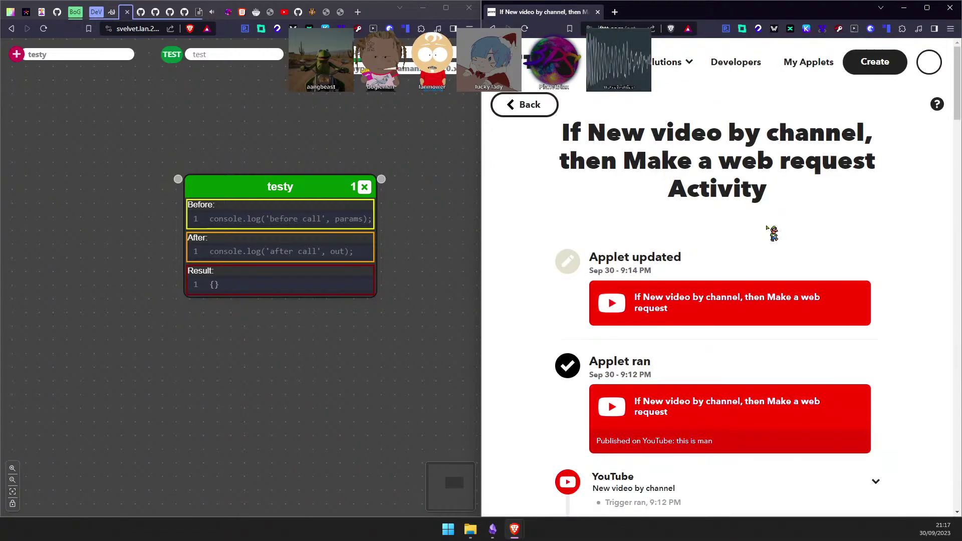
scroll(751, 235, down, 1)
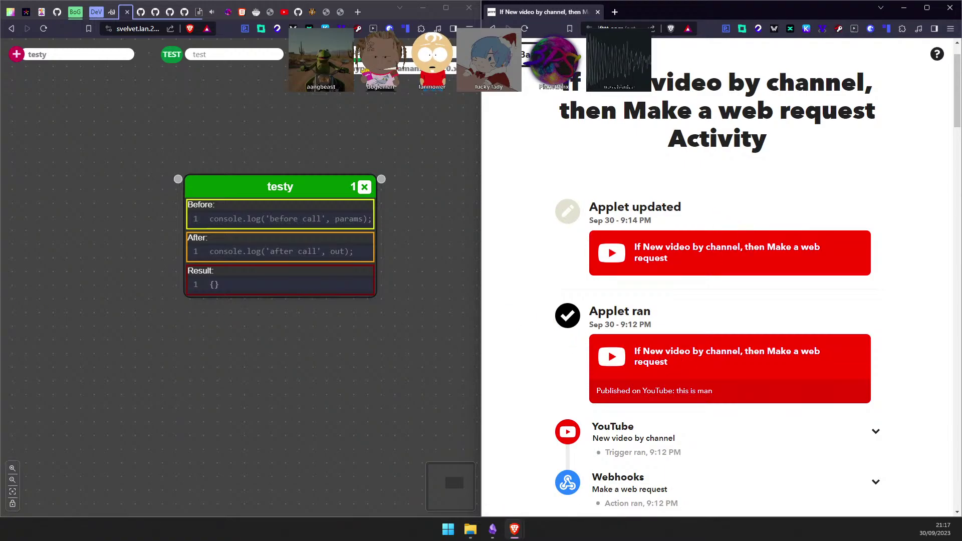
key(alt+Left)
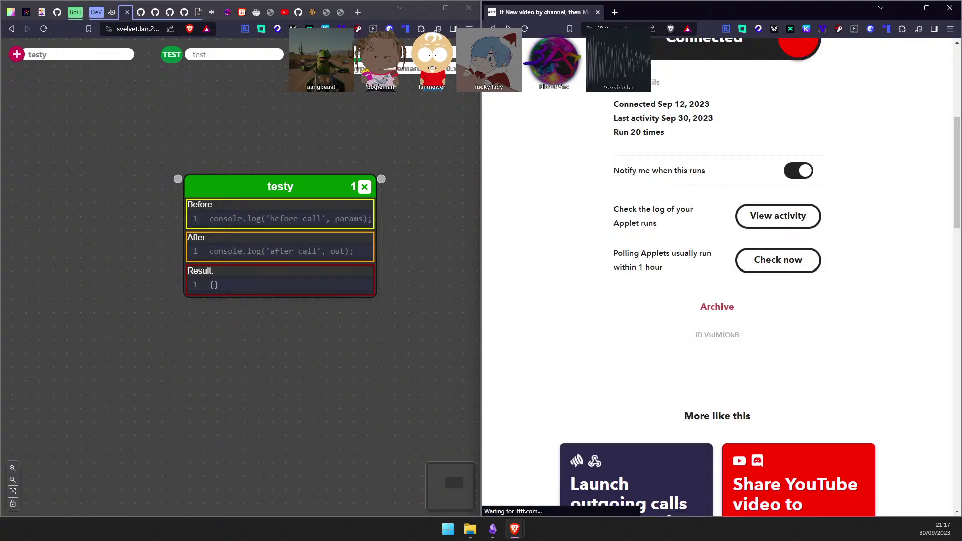
scroll(698, 135, up, 2)
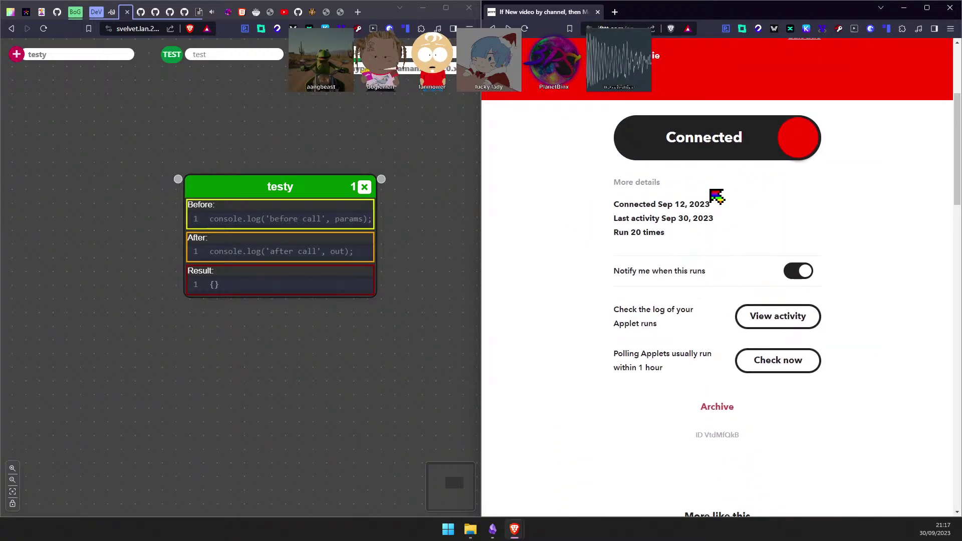
Show the applet's full If/Then details and run another immediate check.
click(652, 185)
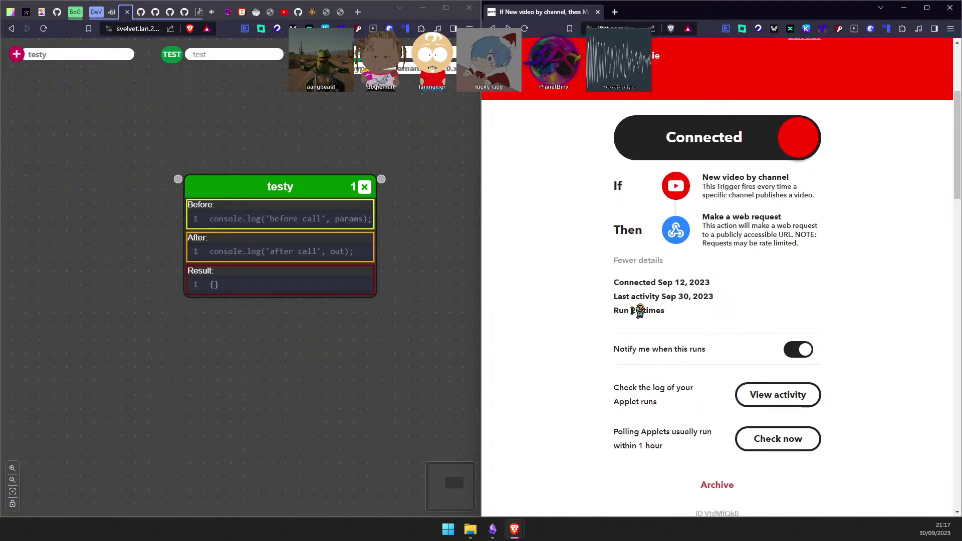
scroll(711, 323, down, 2)
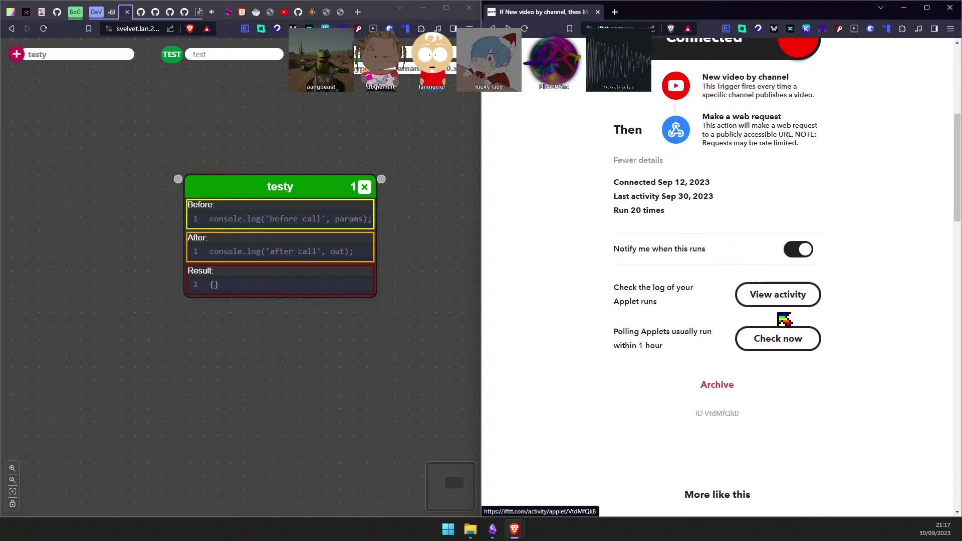
click(784, 343)
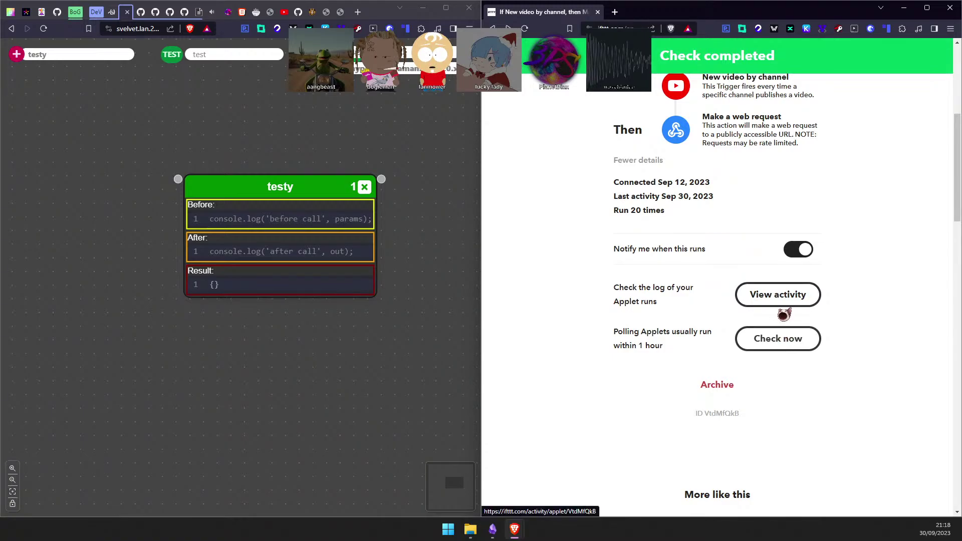
click(784, 310)
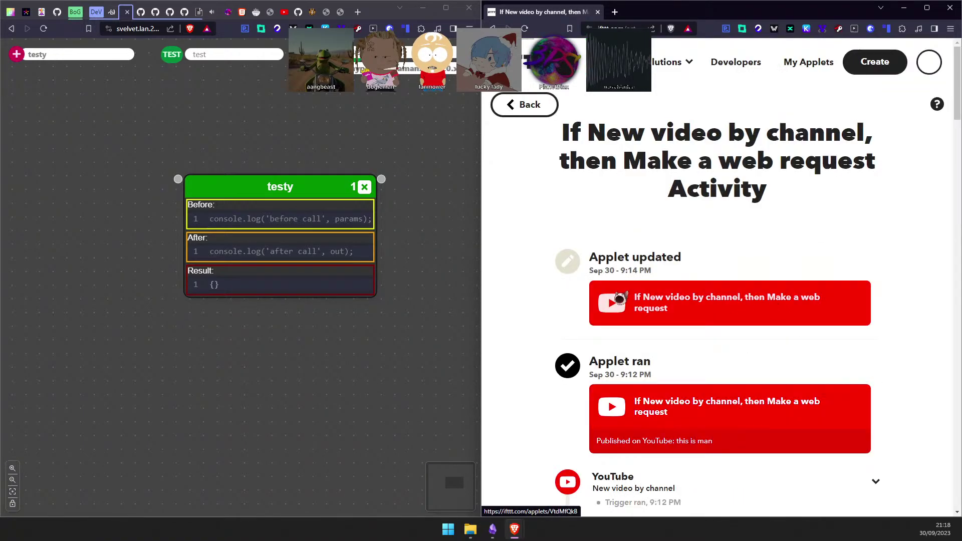
scroll(619, 299, down, 15)
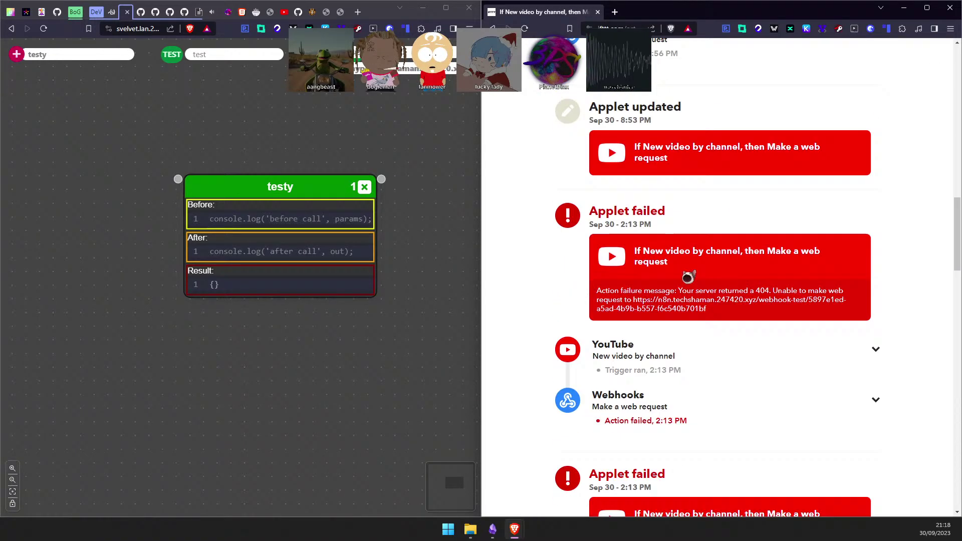
scroll(688, 276, down, 10)
scroll(688, 276, up, 5)
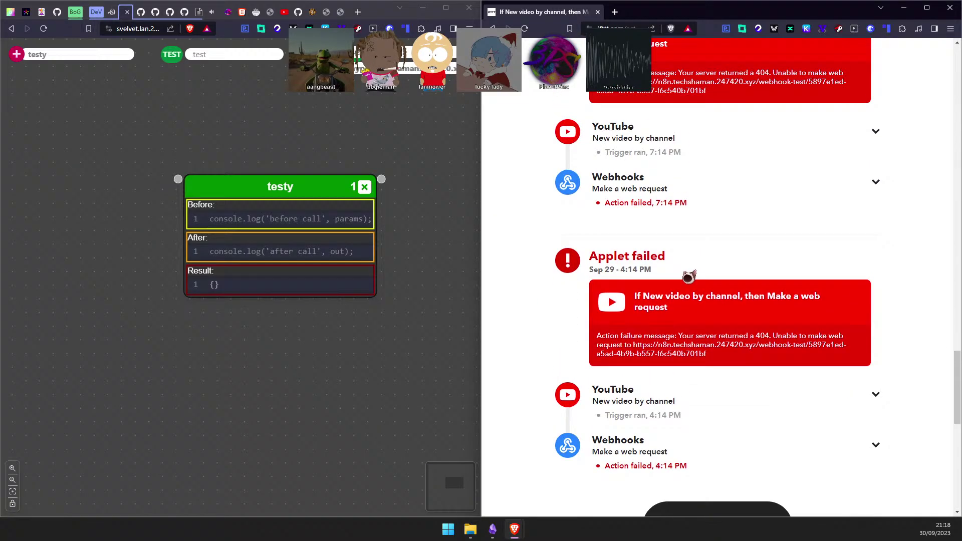
scroll(688, 276, up, 15)
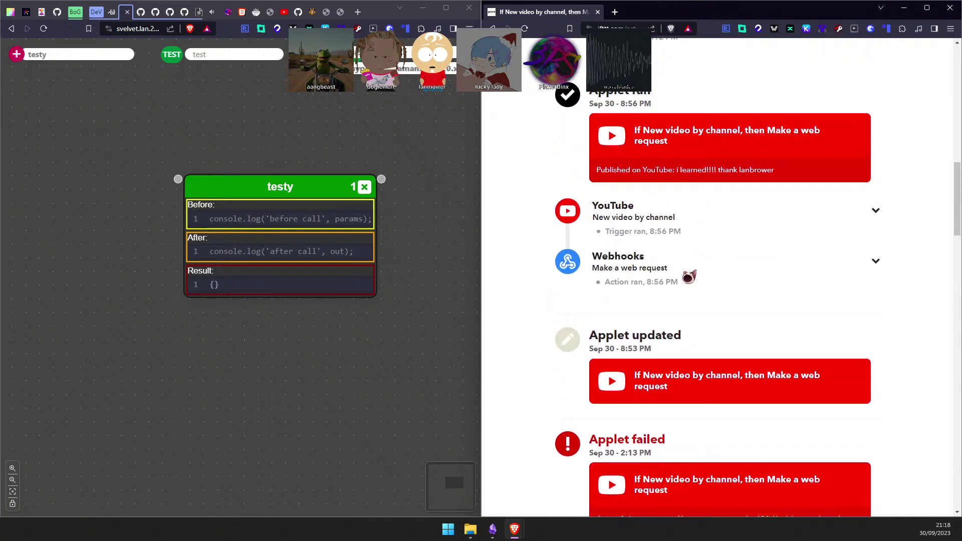
scroll(689, 276, up, 10)
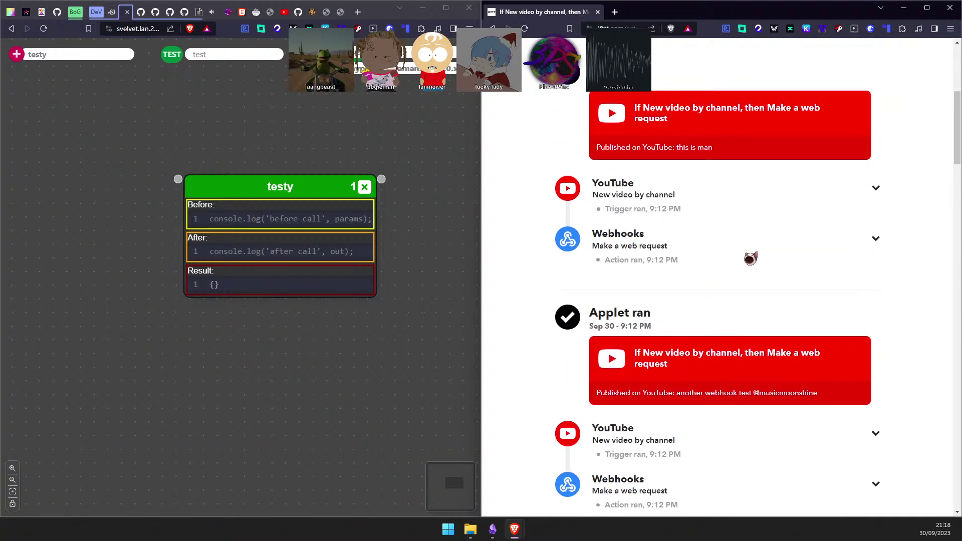
scroll(750, 258, up, 4)
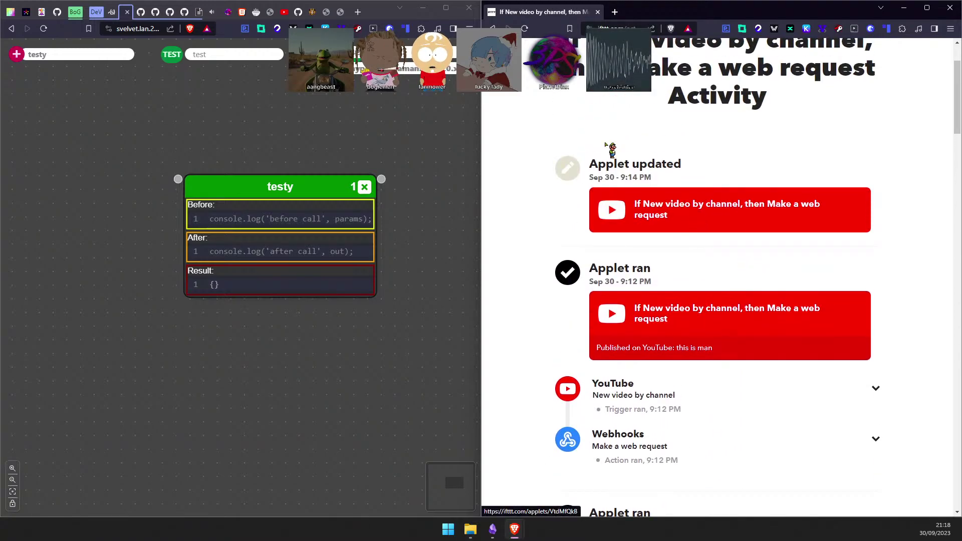
scroll(606, 146, up, 3)
click(524, 100)
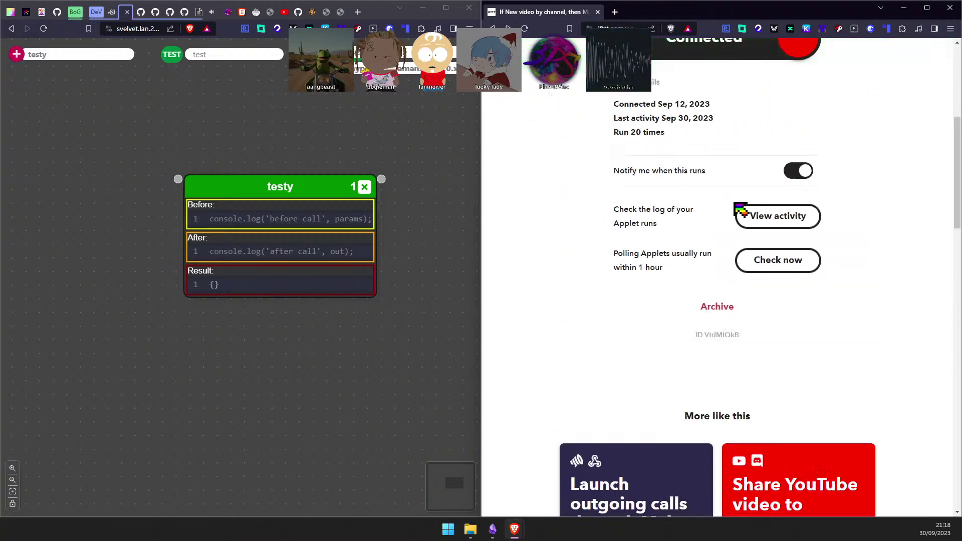